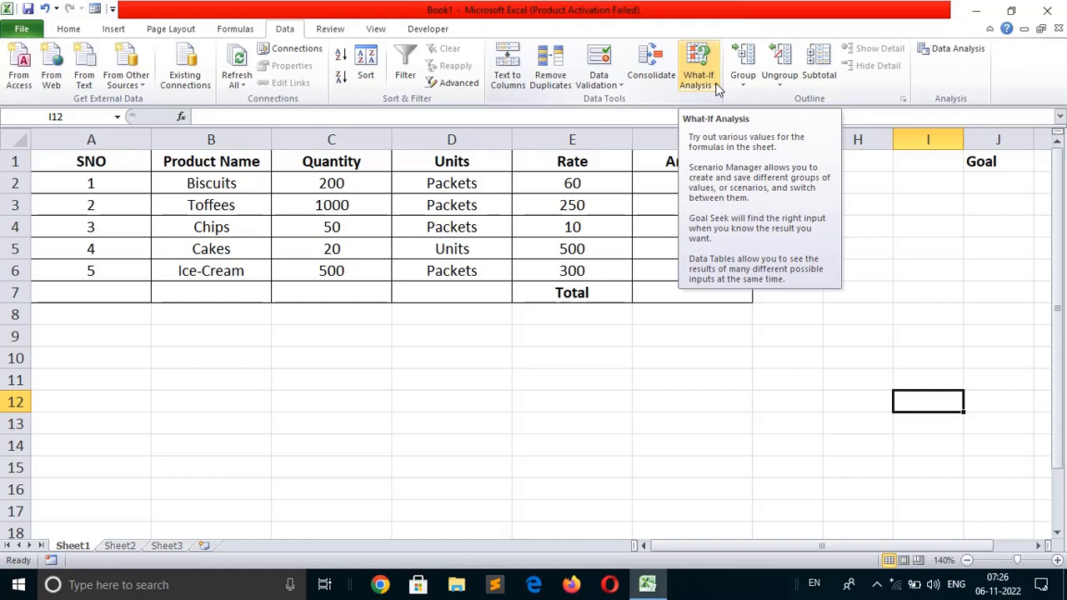
left_click(717, 89)
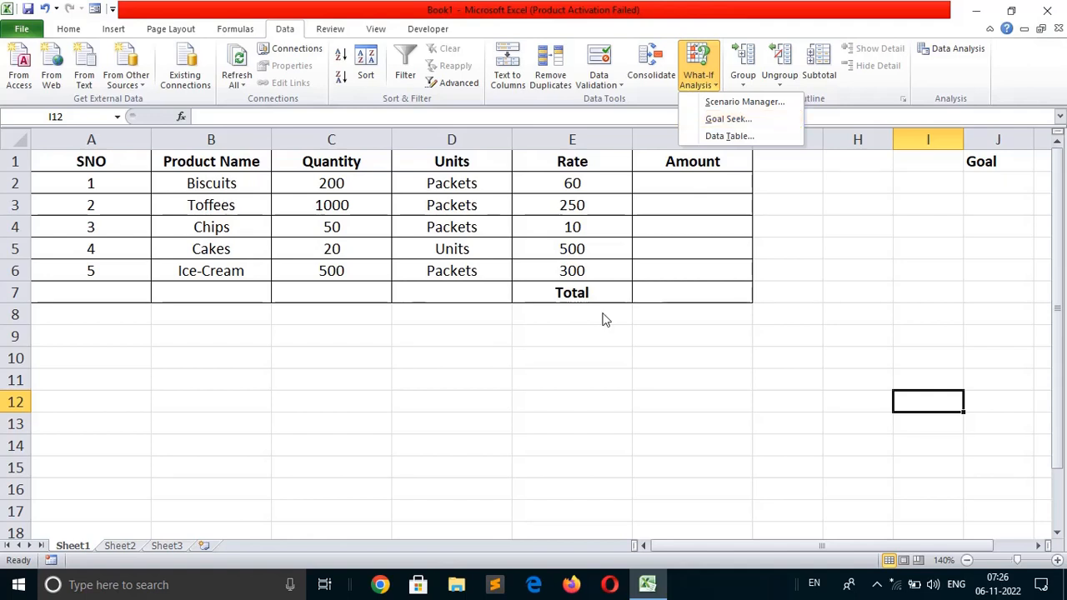
left_click(574, 360)
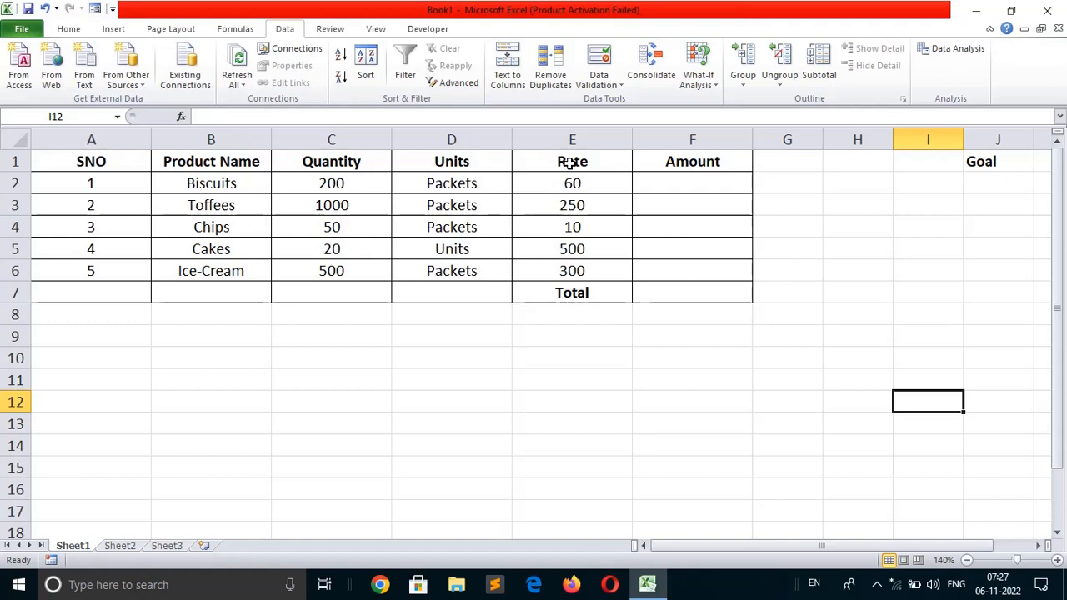
Calculate the Biscuits amount in cell F2 as quantity times rate with the formula =C2*E2.
left_click(687, 183)
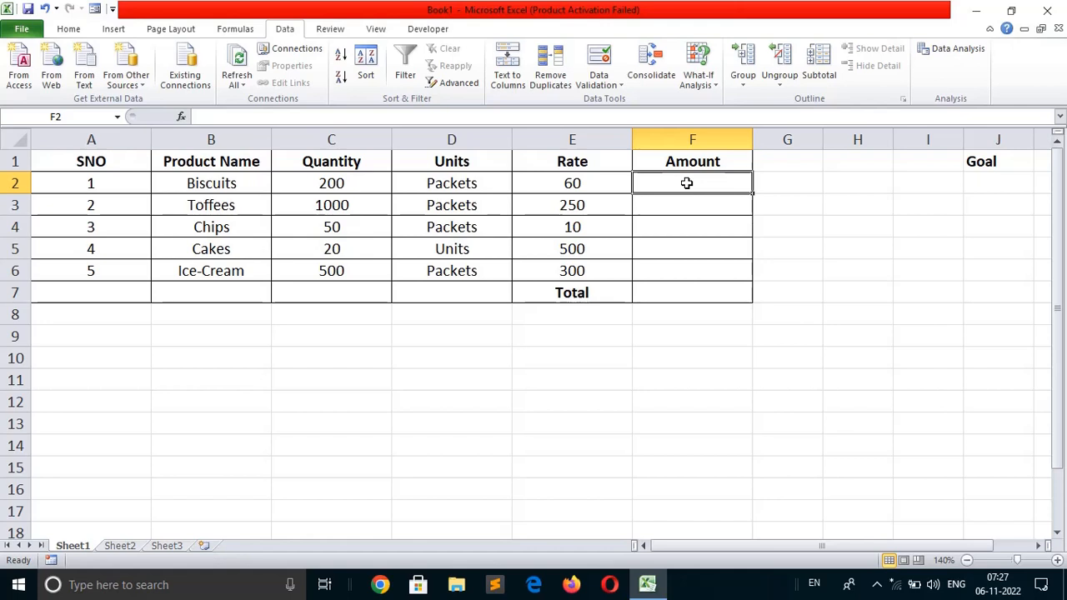
double_click(686, 183)
type("=")
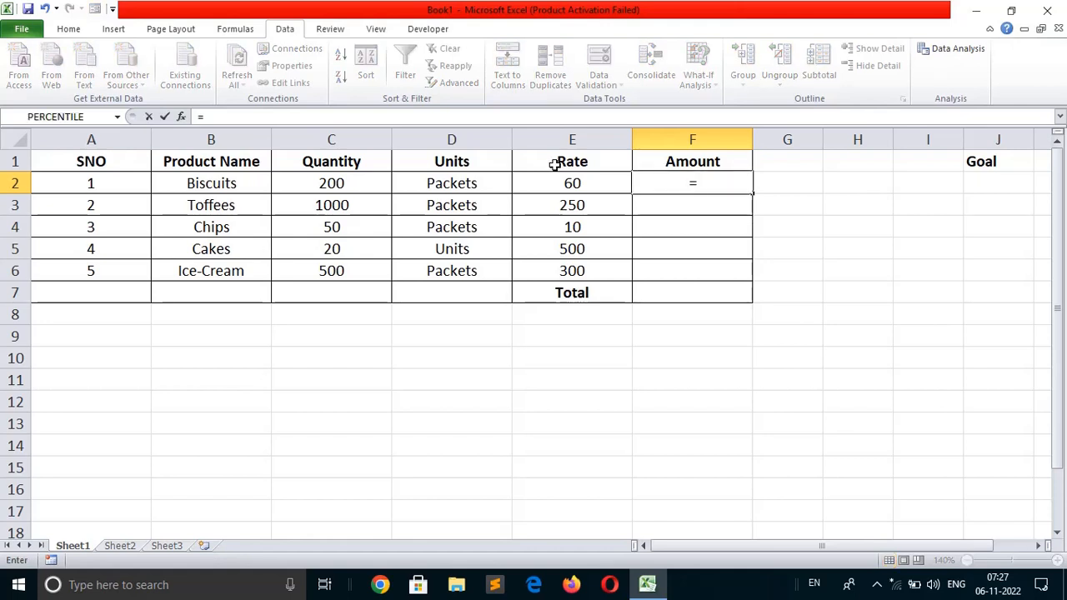
left_click(352, 182)
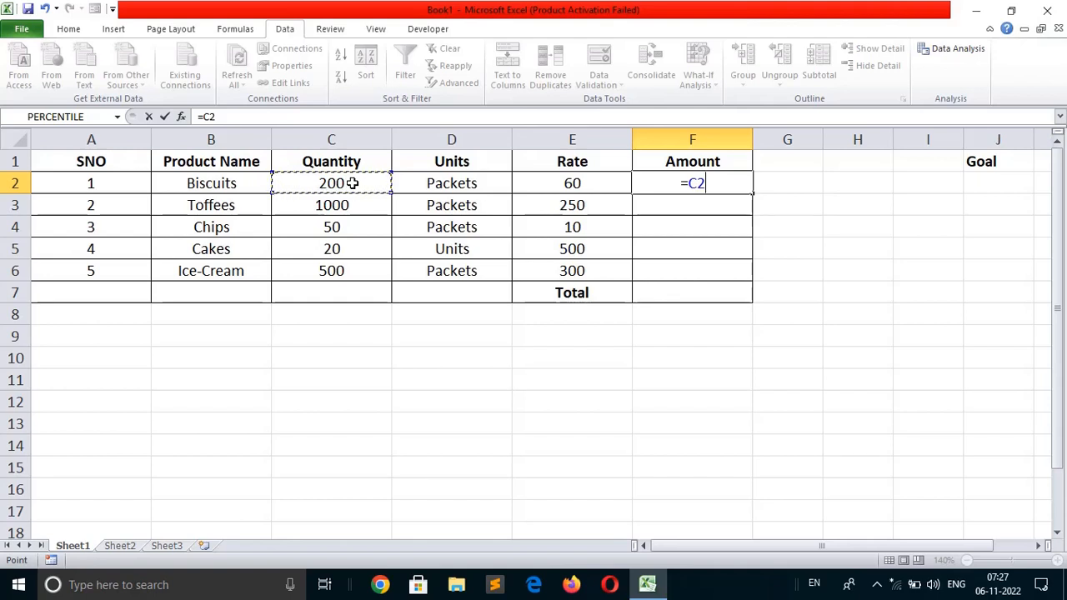
type("*")
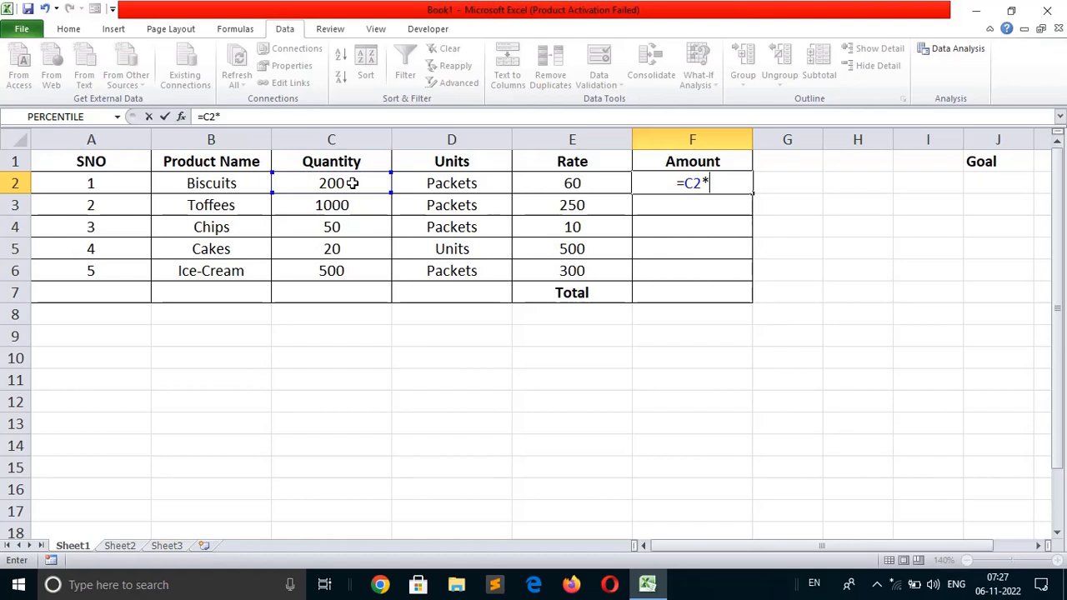
left_click(569, 183)
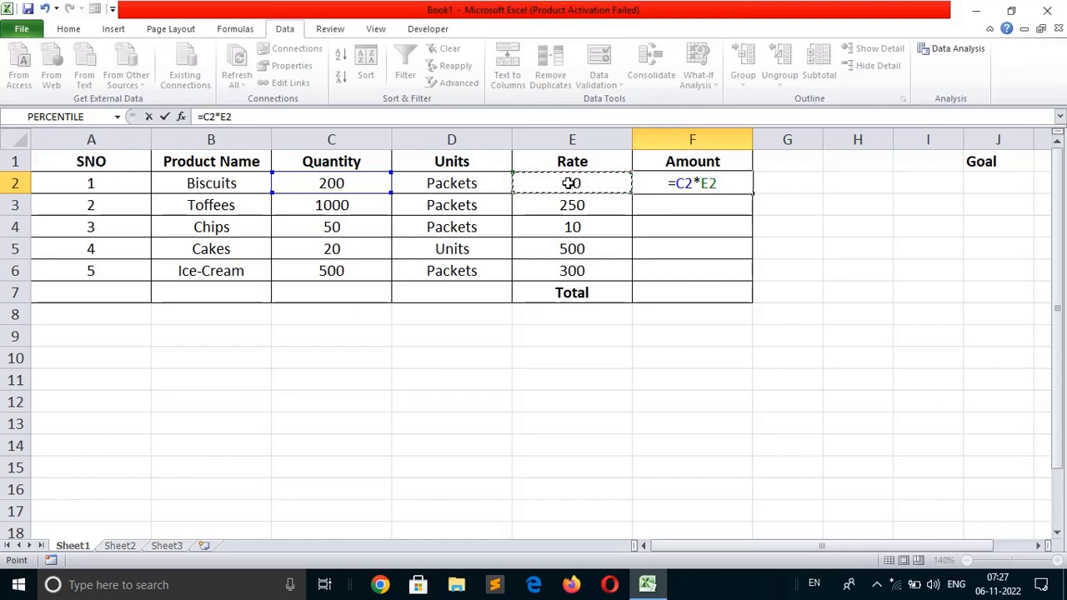
key("Return")
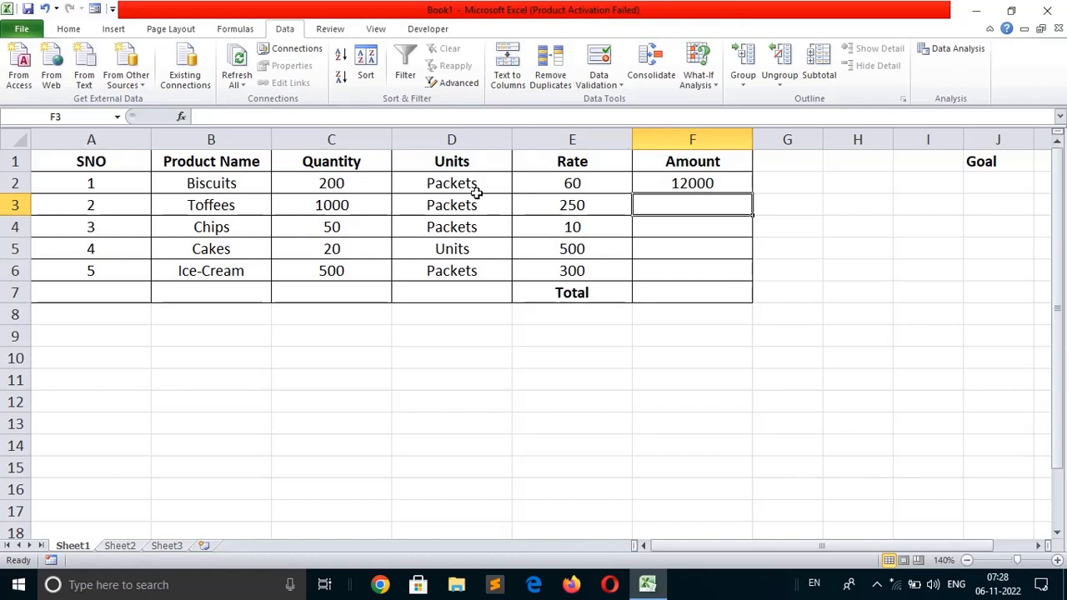
Copy the amount formula from F2 down to row 7 and clear the Total row's amount cell F7.
left_click(716, 183)
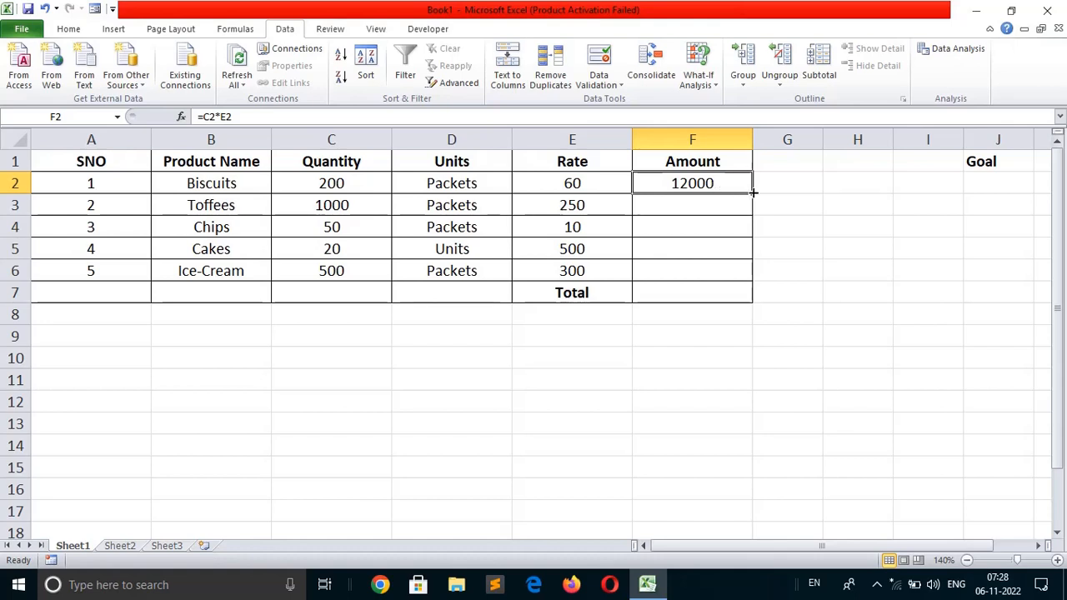
mouse_move(752, 192)
left_mouse_down()
mouse_move(748, 297)
mouse_move(752, 194)
left_mouse_up()
double_click(752, 194)
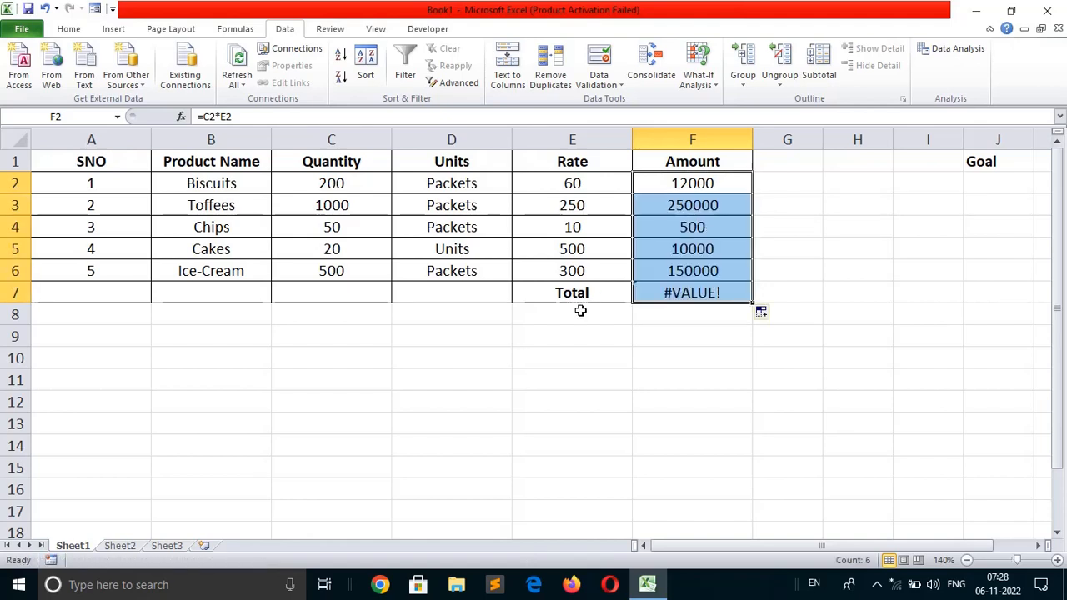
left_click(691, 295)
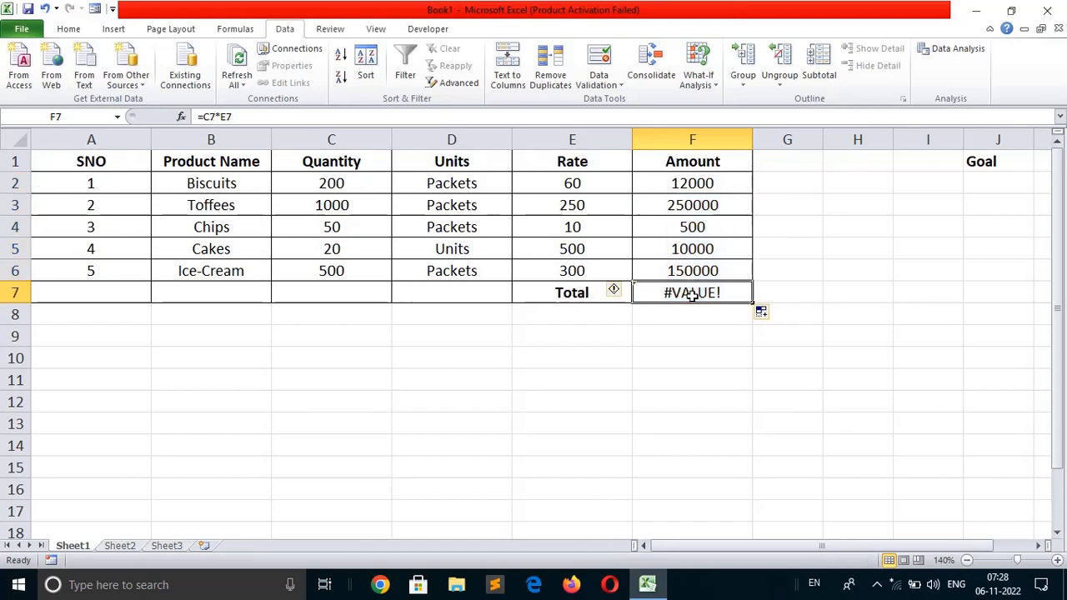
key("Delete")
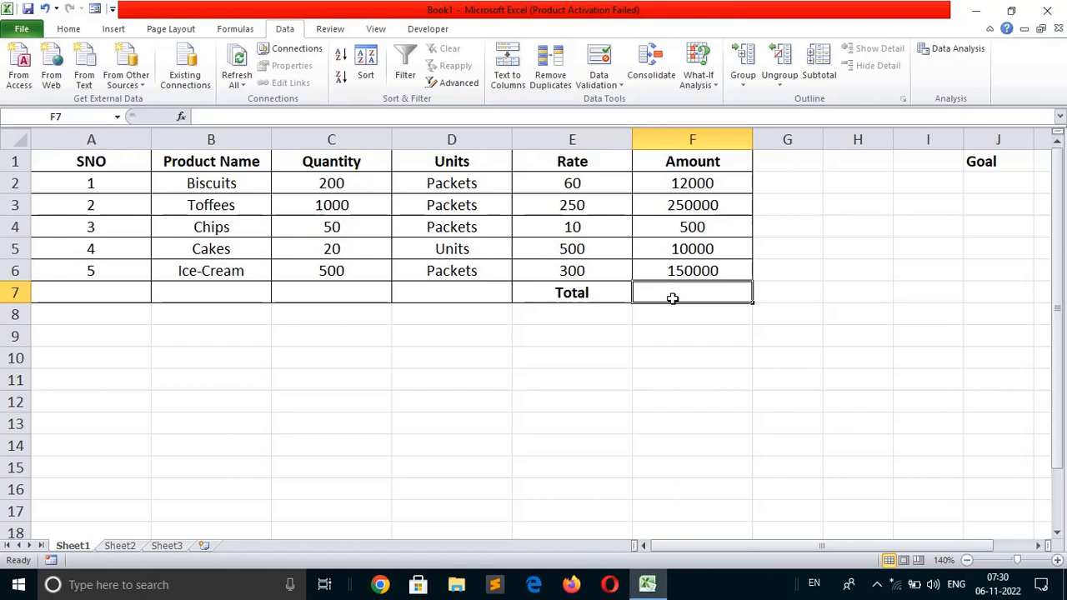
Begin a SUM formula in cell F7, the amount cell of the Total row.
type("=")
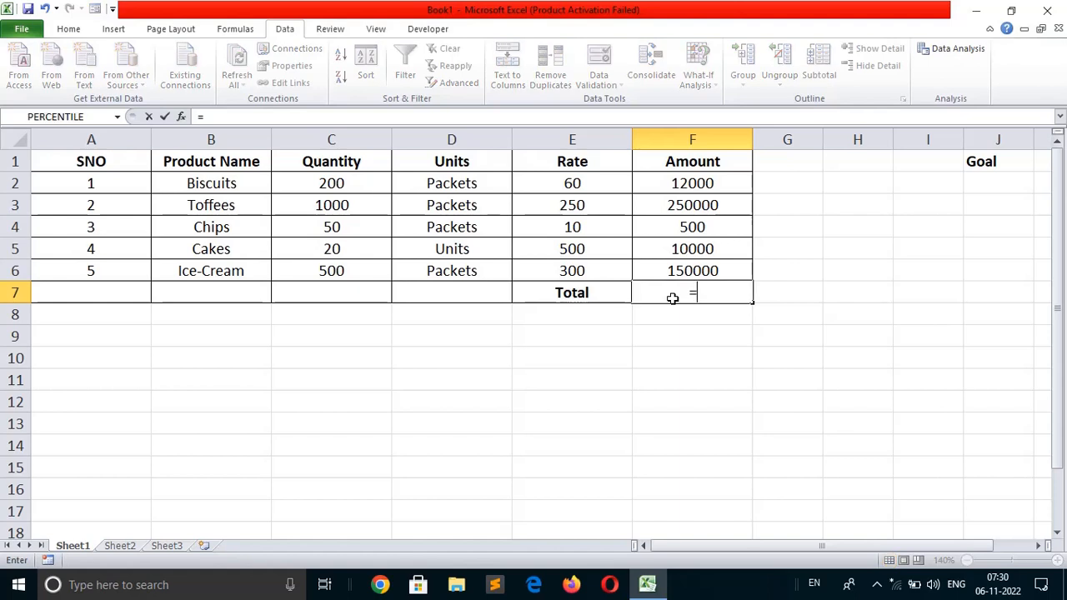
type("sum")
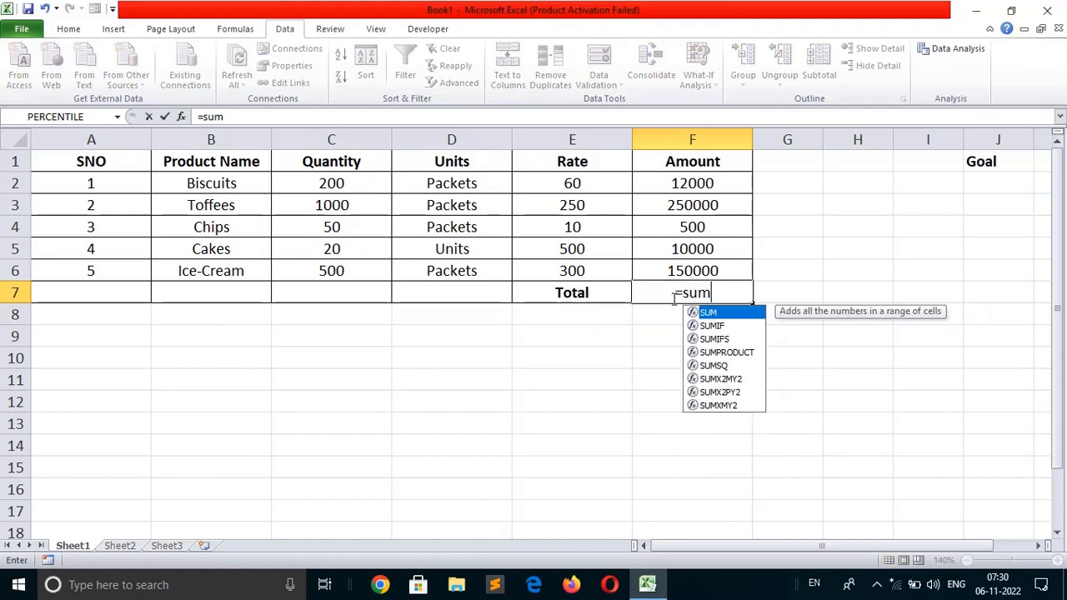
type("(")
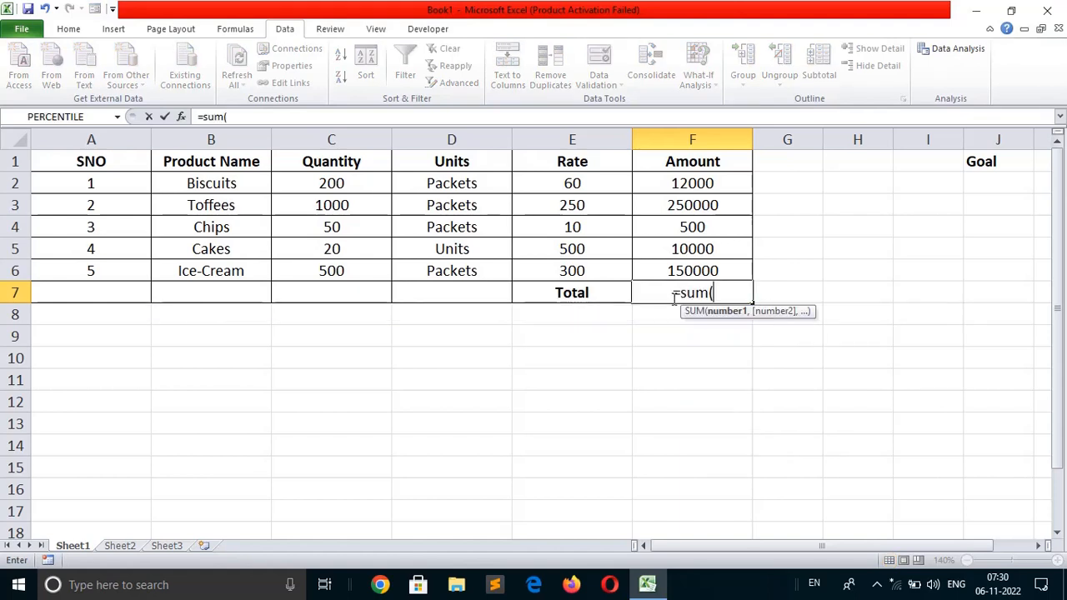
Try out different ways of choosing F2:F6 as the range of the SUM formula.
left_click(704, 184)
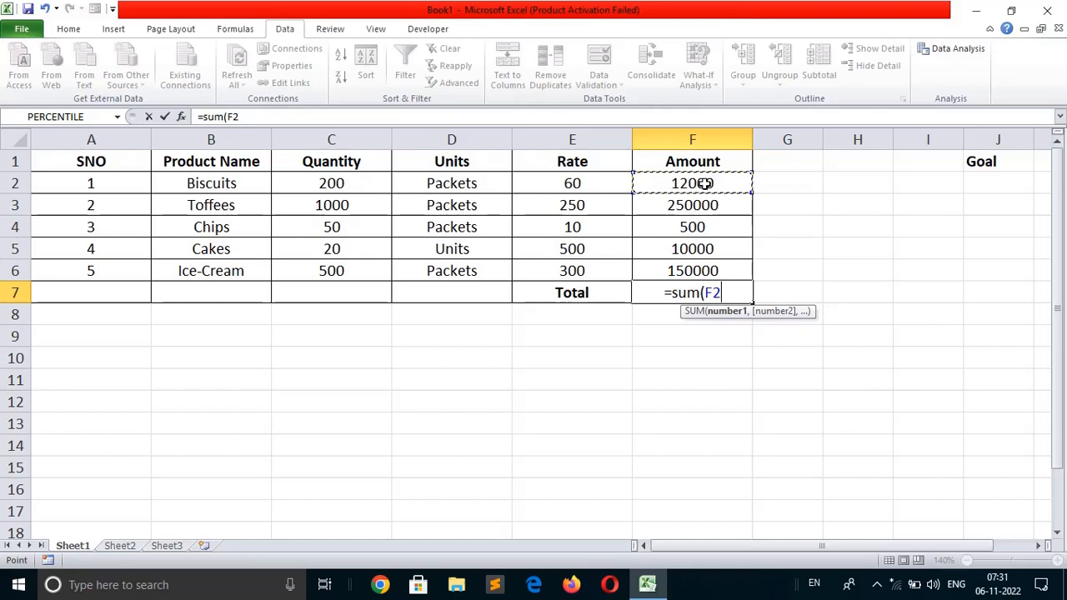
key("shift+Down")
key("shift+Down")
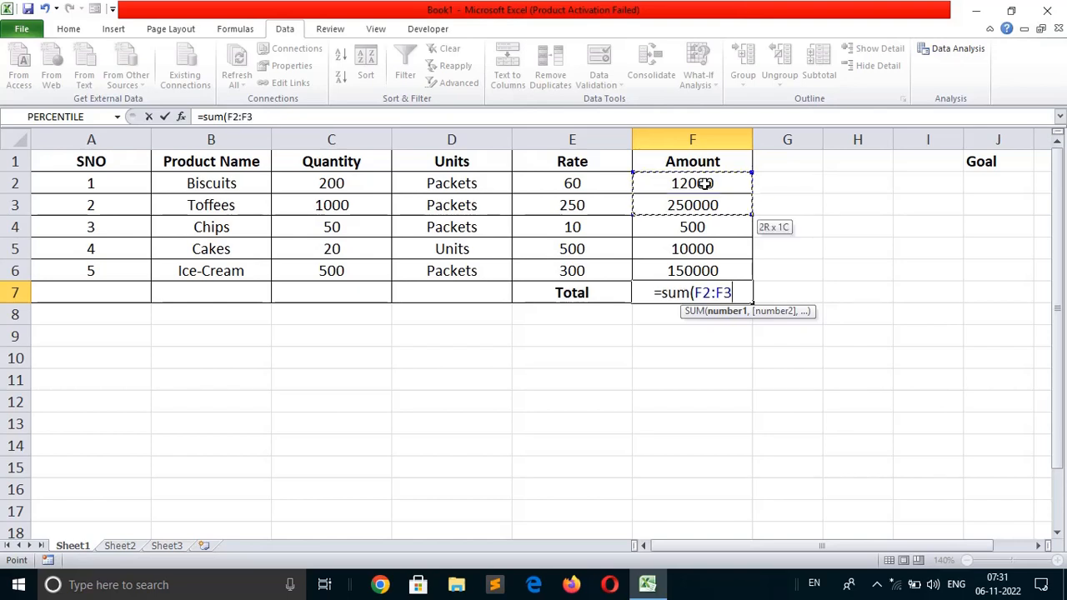
key("shift+Down")
key("shift+Down")
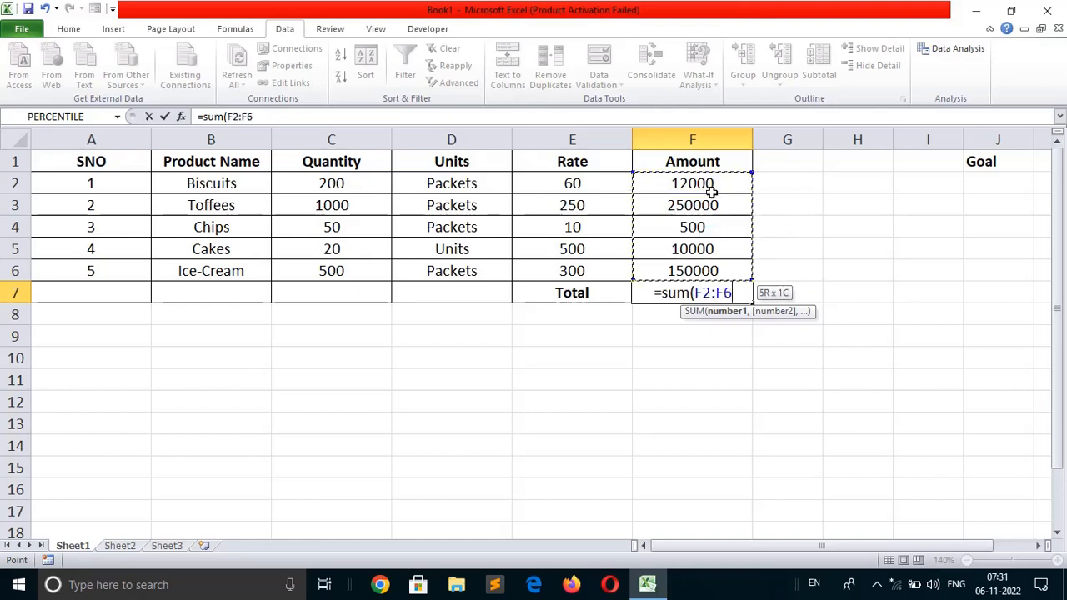
left_click(722, 184)
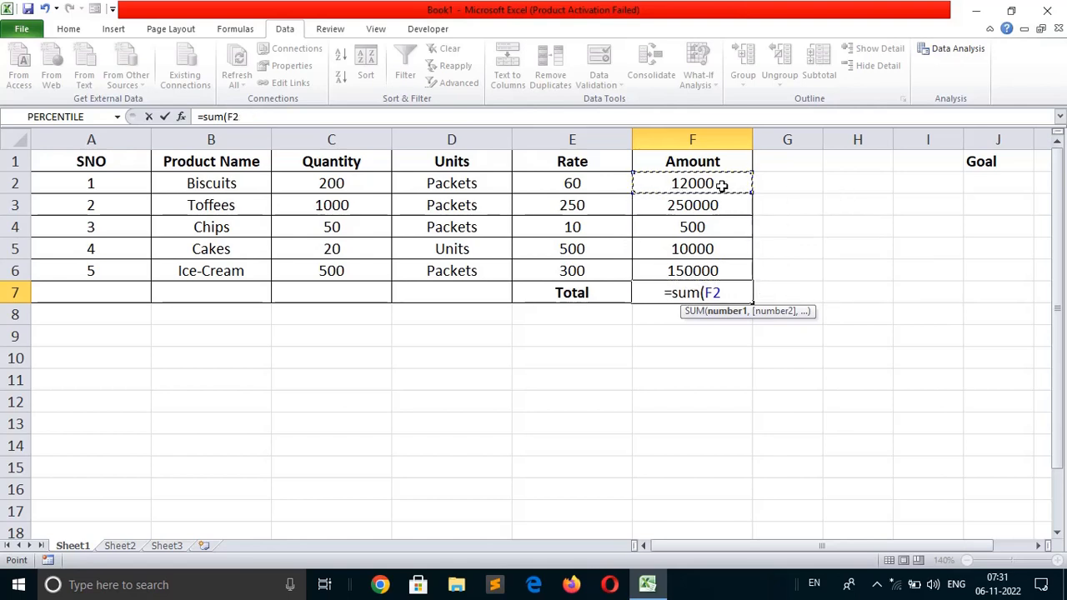
left_click_drag(722, 185, 721, 269)
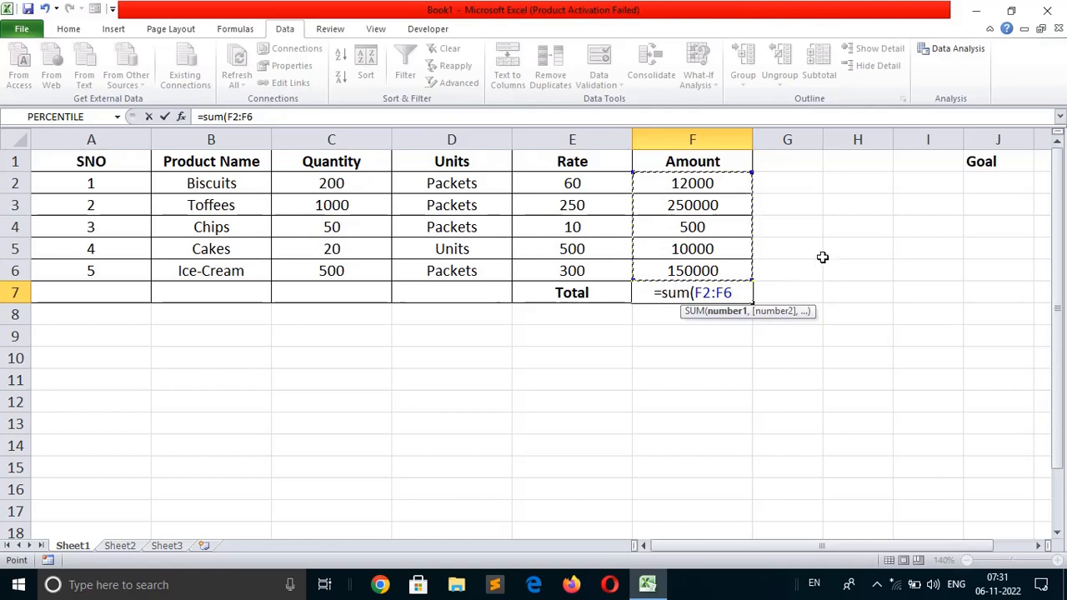
Complete the SUM formula in F7 with the range F2:F6, using extended selection from F2.
left_click(722, 184)
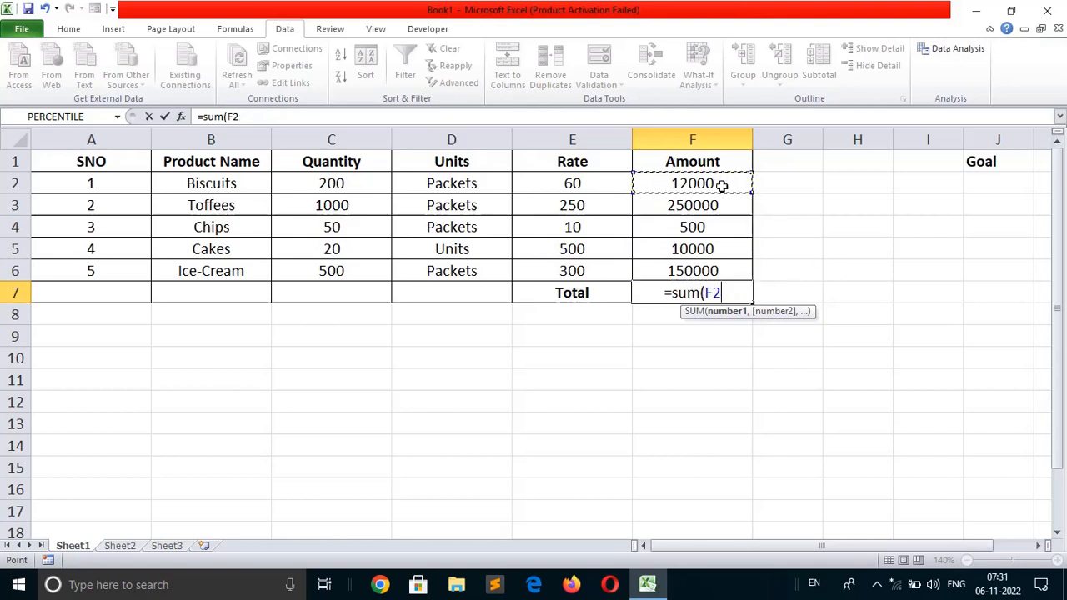
key("F8")
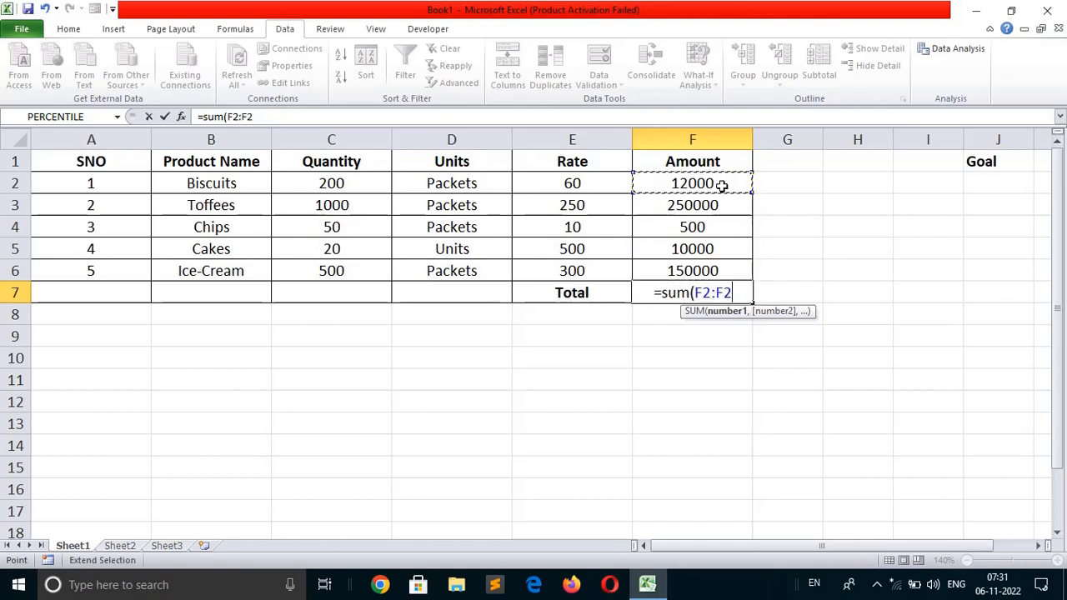
left_click(705, 271)
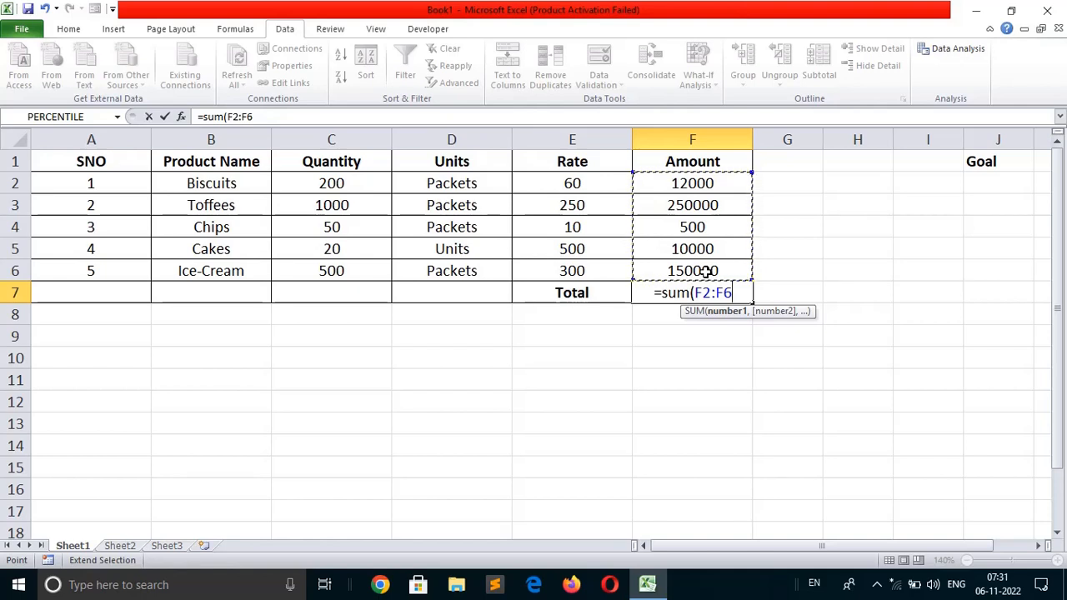
type(")")
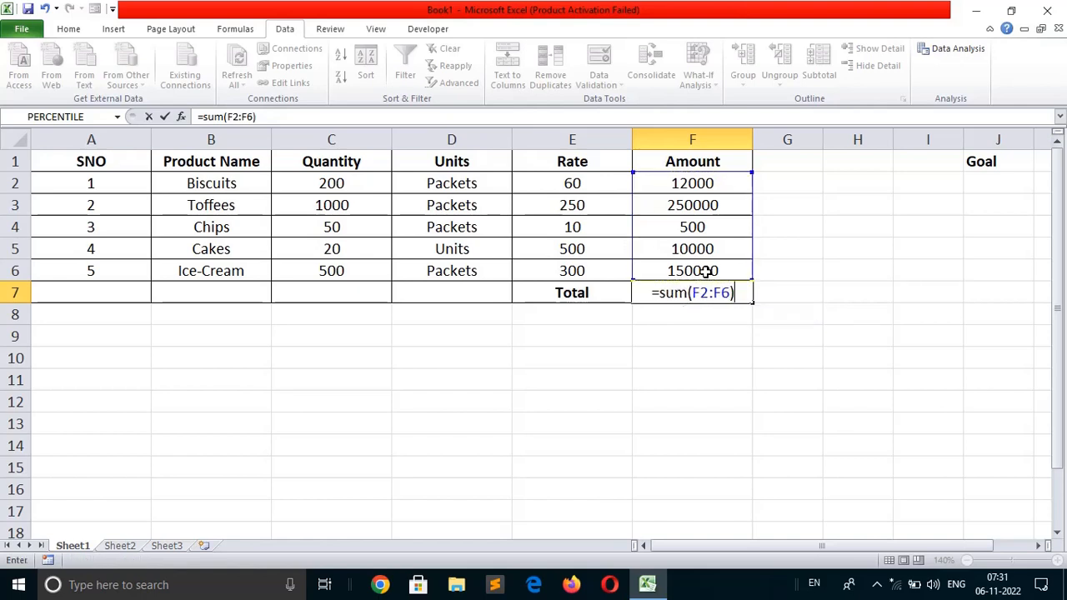
key("Return")
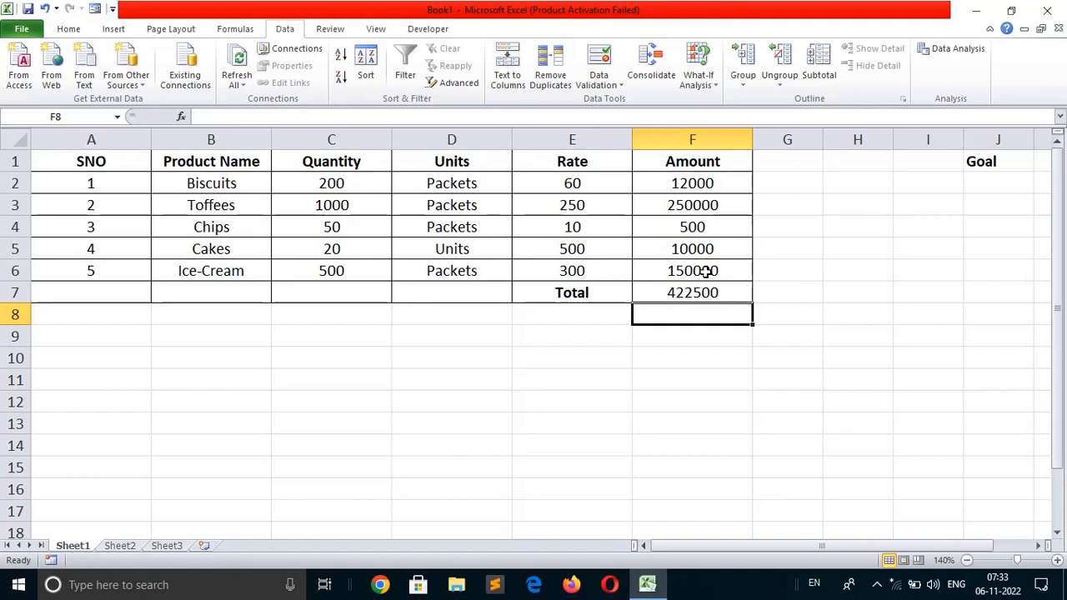
Enter 450000 in cell J2 under the Goal heading.
left_click(994, 179)
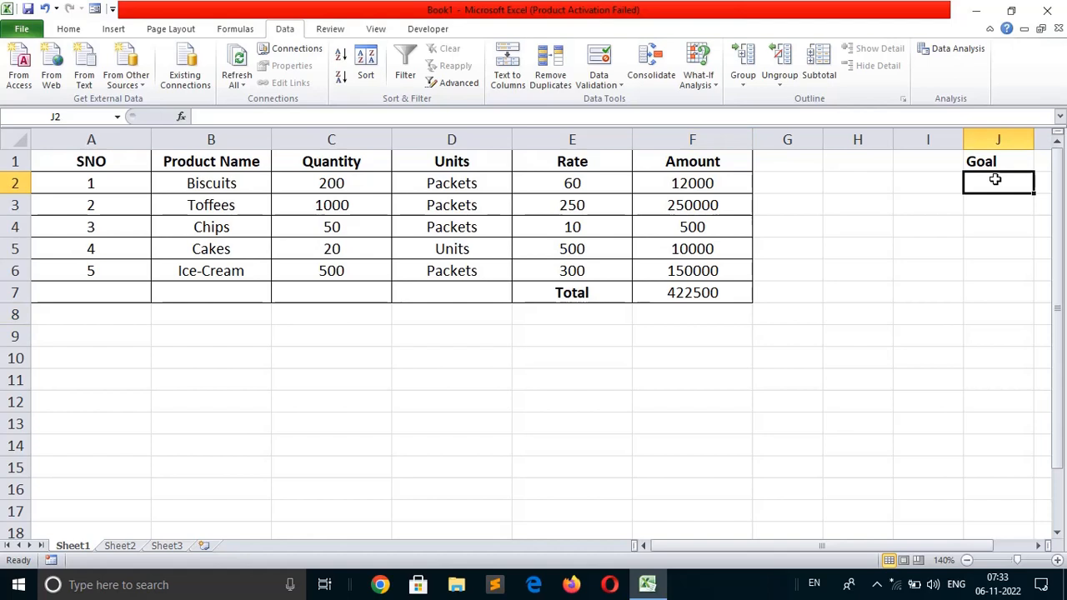
type("450000")
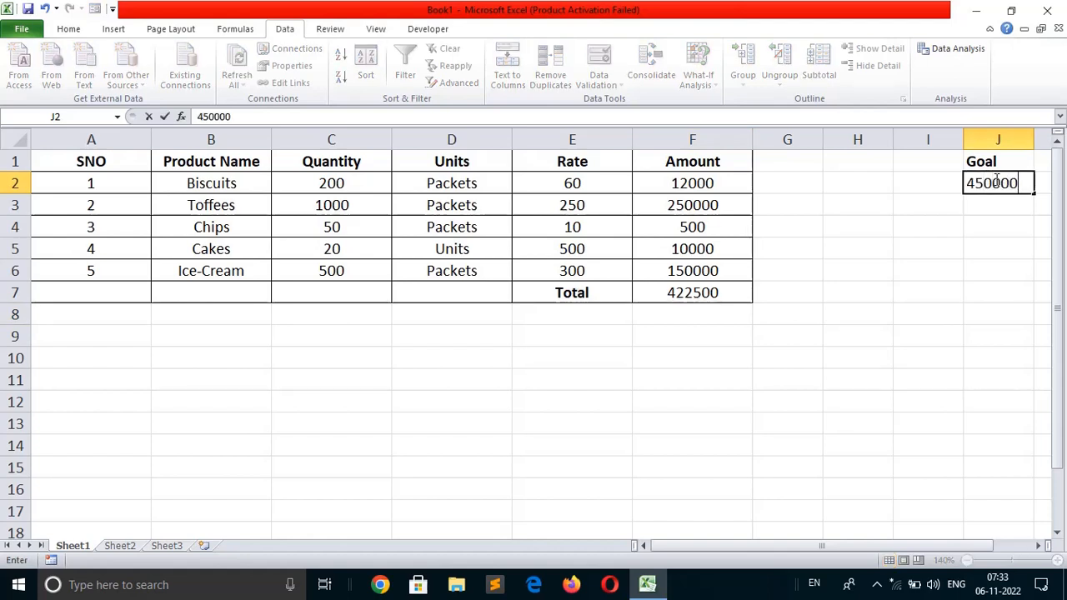
key("Return")
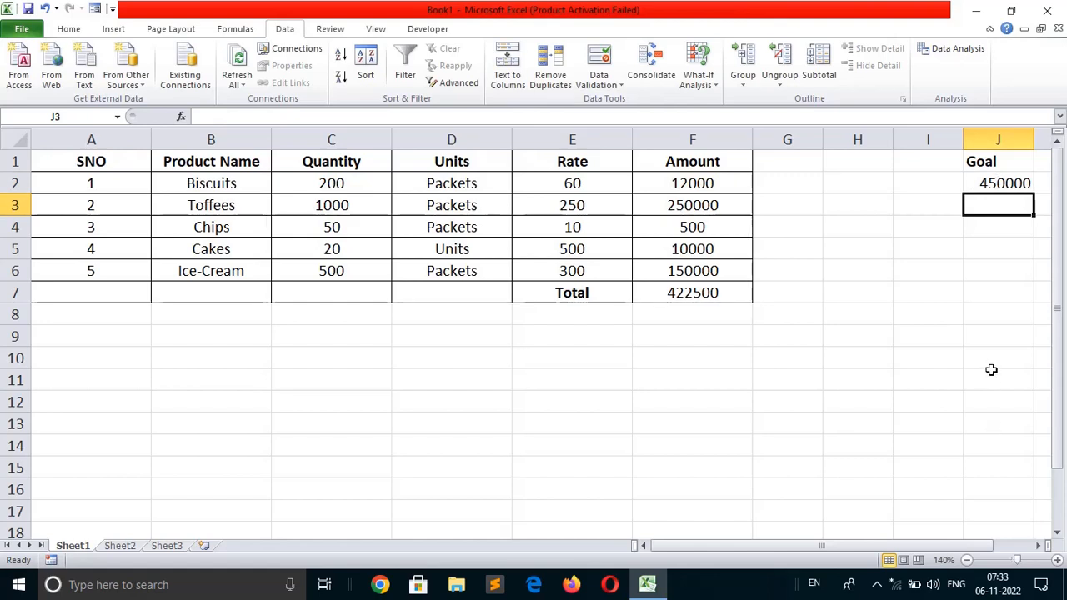
Try a quantity of 300 for Biscuits in cell C2 and undo the change.
left_click(709, 292)
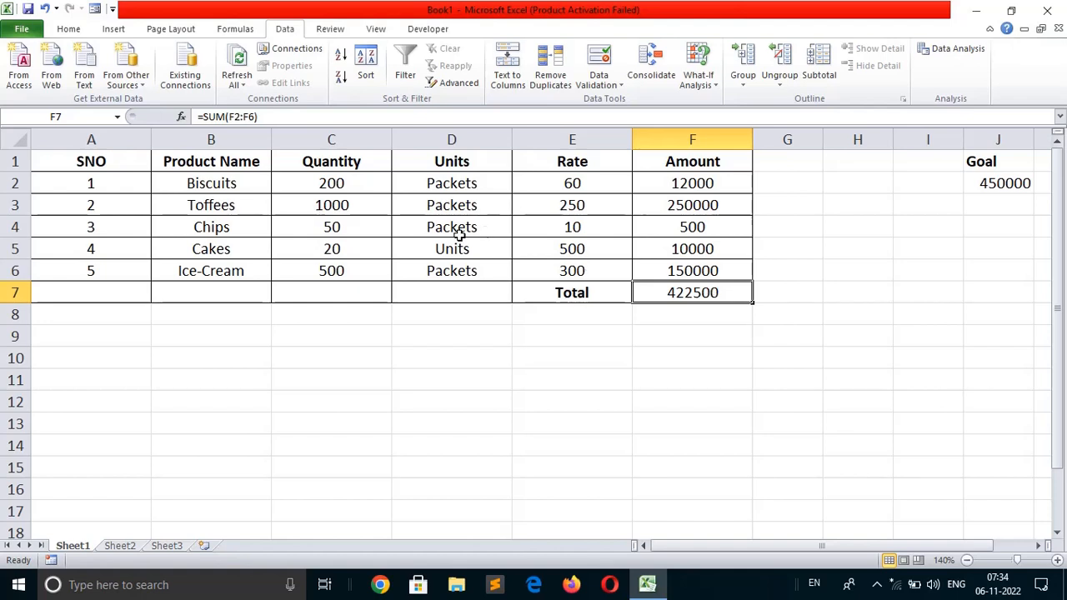
left_click(348, 183)
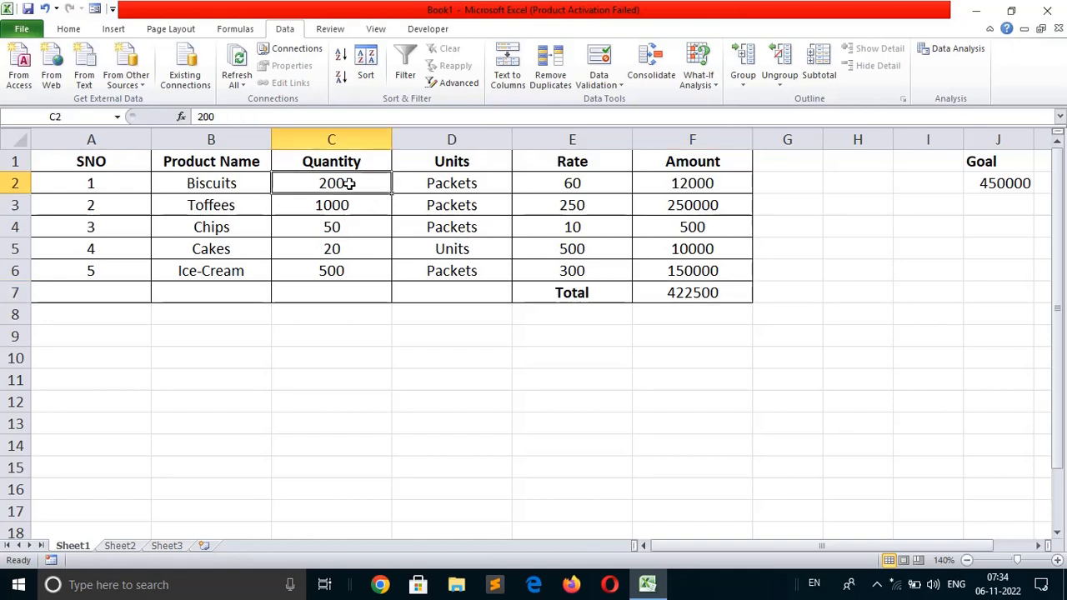
type("3")
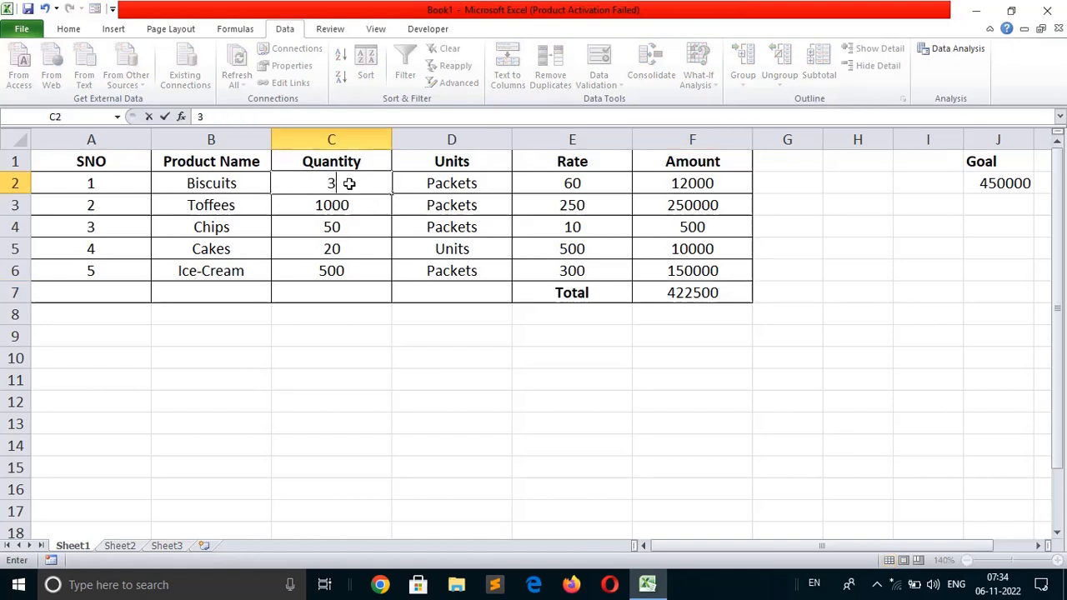
type("00")
key("Return")
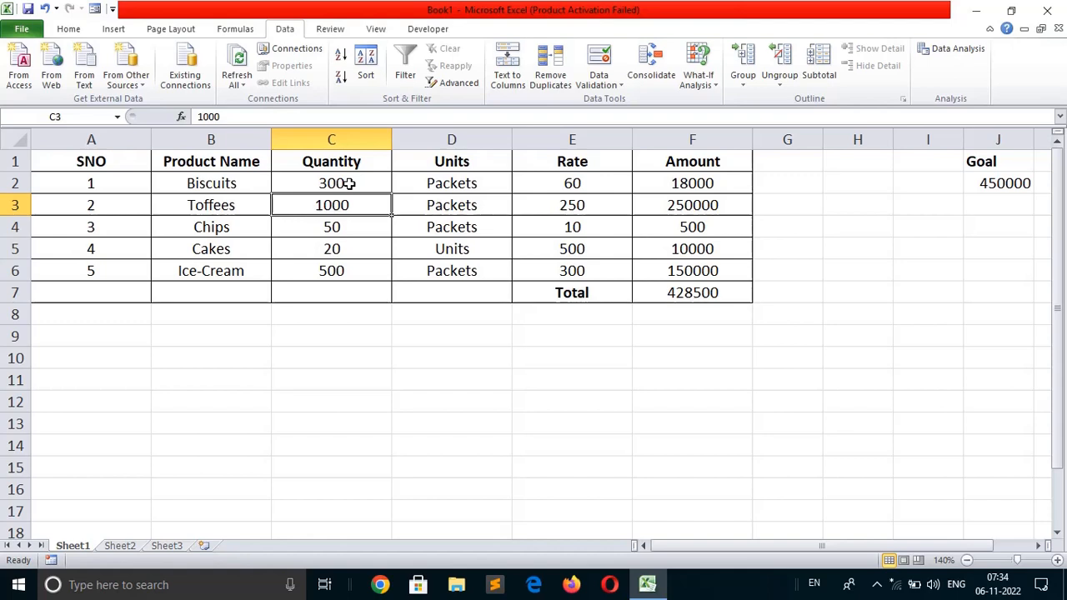
key("ctrl+z")
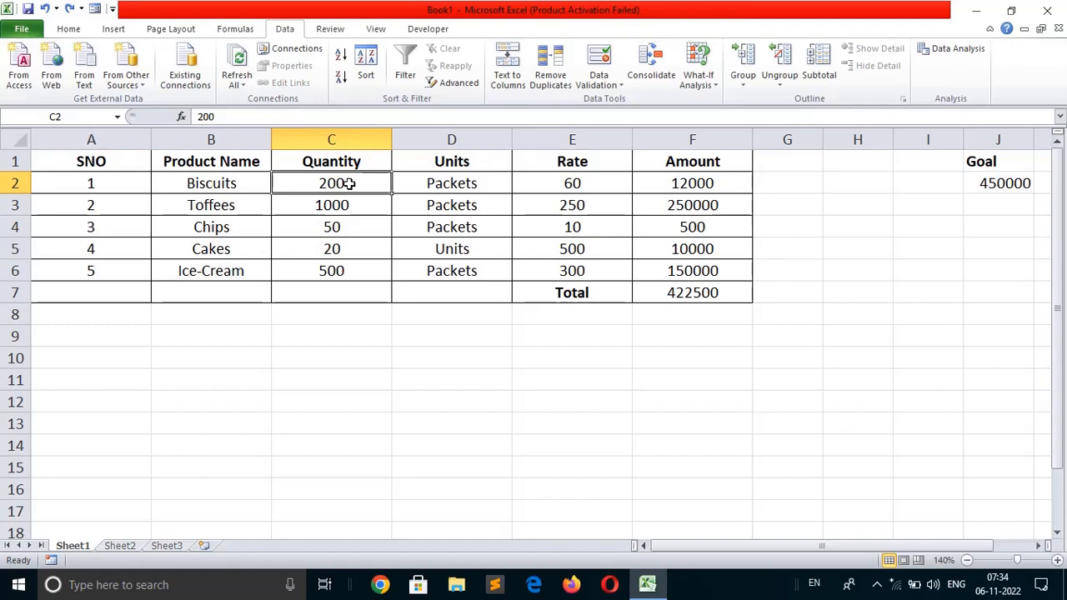
Try Goal Seek on total cell F7 with target 450000 by changing the Biscuits rate in E2, and discard the solution.
left_click(681, 292)
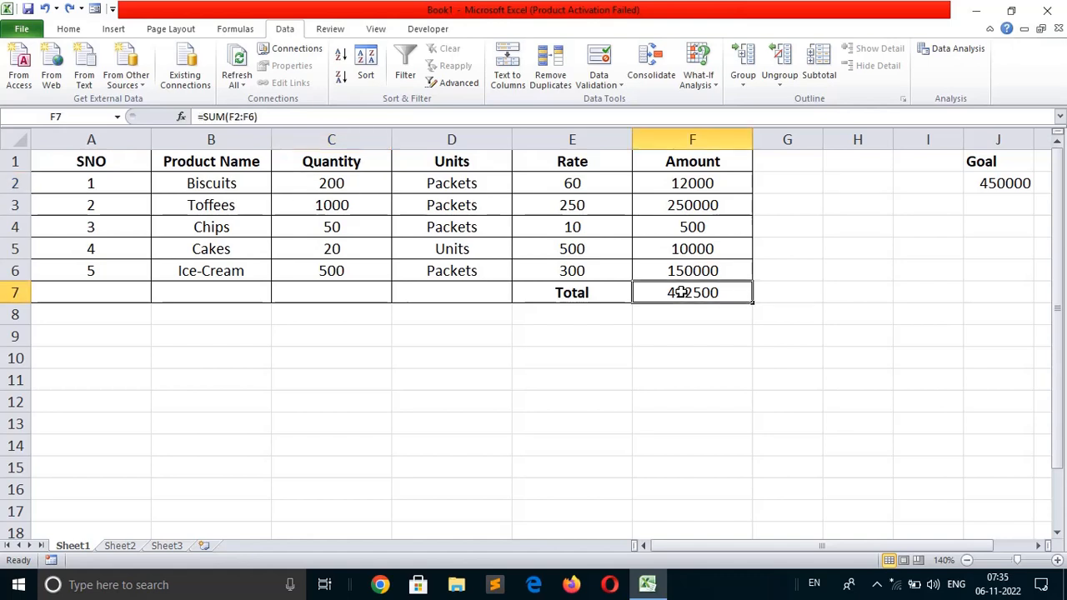
left_click(712, 86)
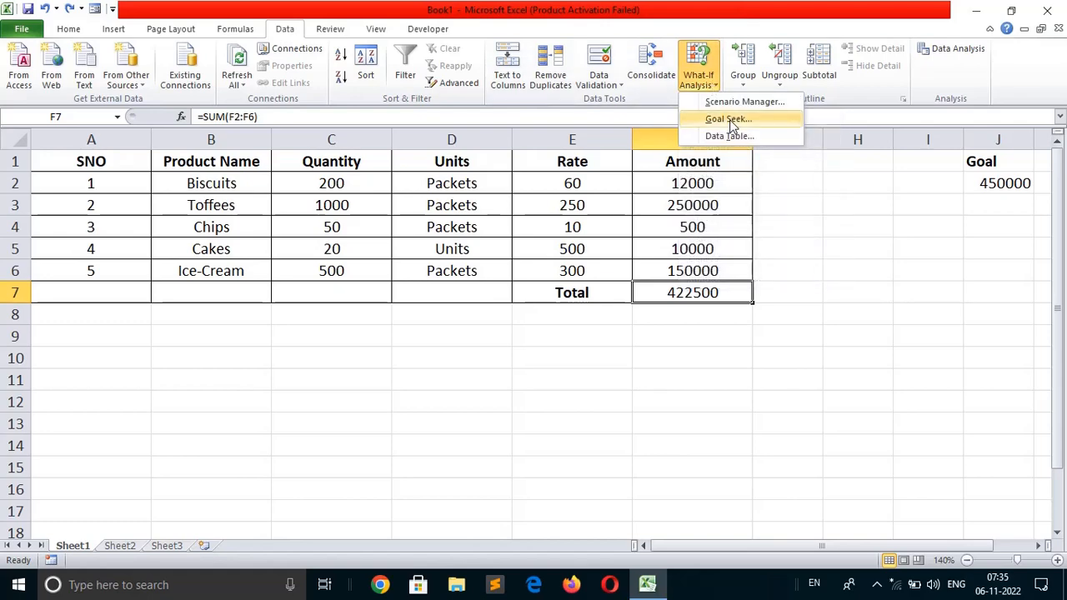
left_click(730, 119)
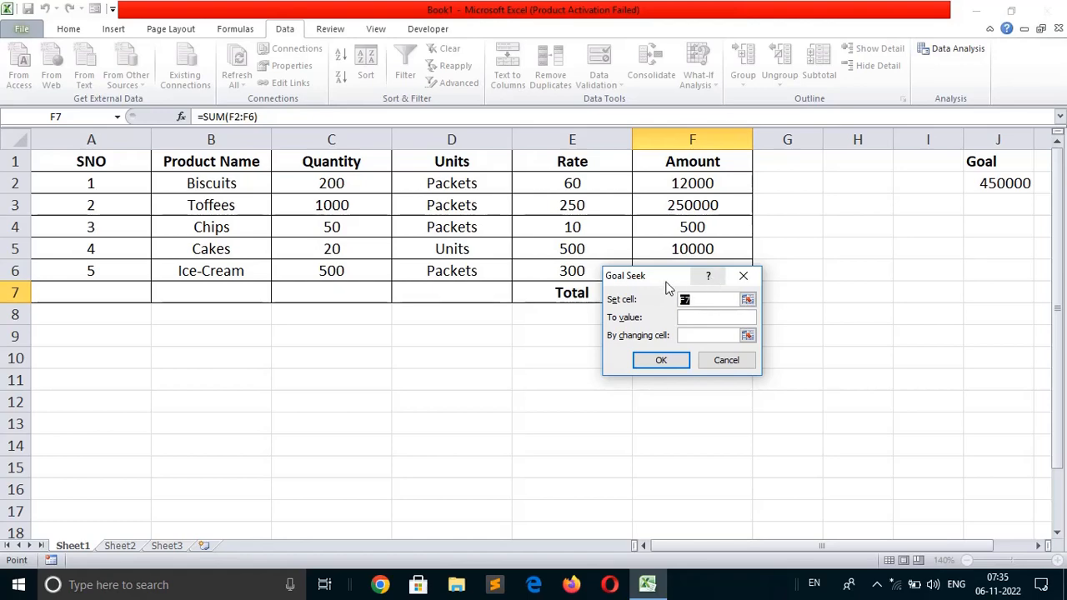
left_click_drag(664, 278, 554, 422)
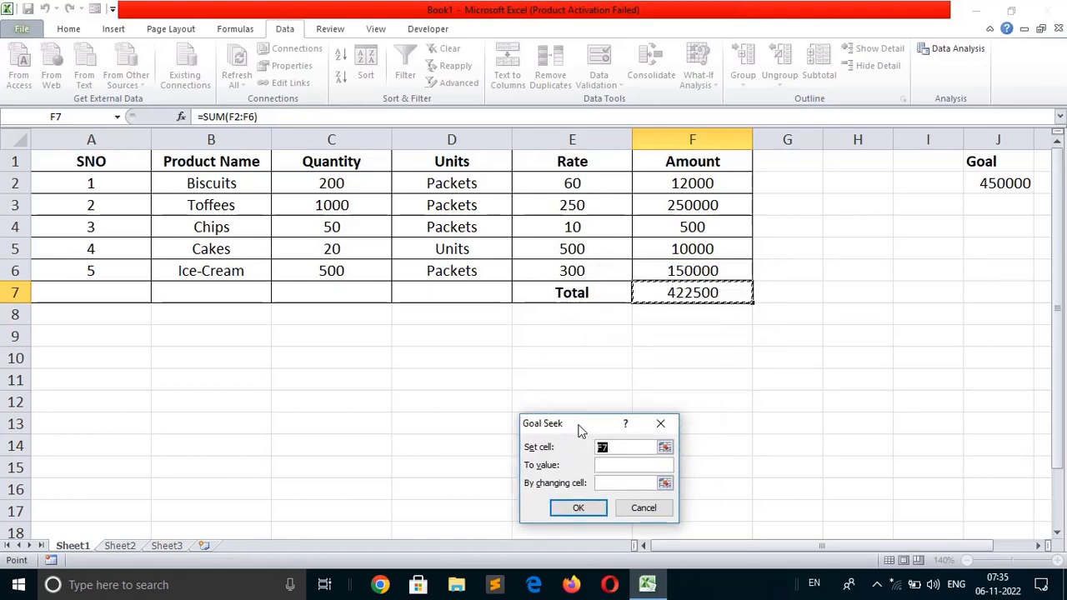
left_click(630, 467)
type("450000")
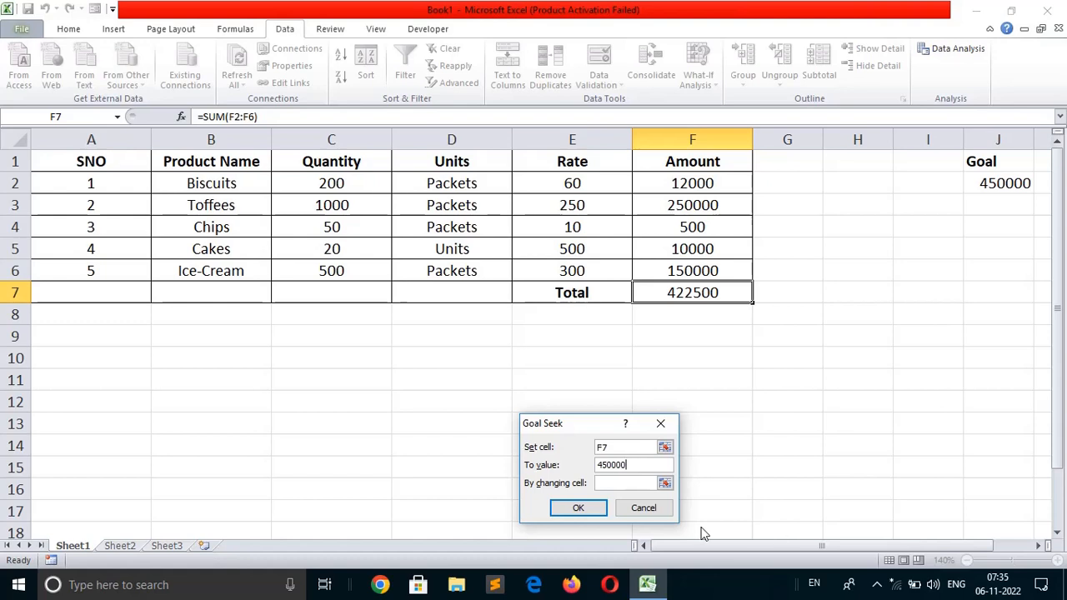
left_click(634, 482)
left_click(571, 184)
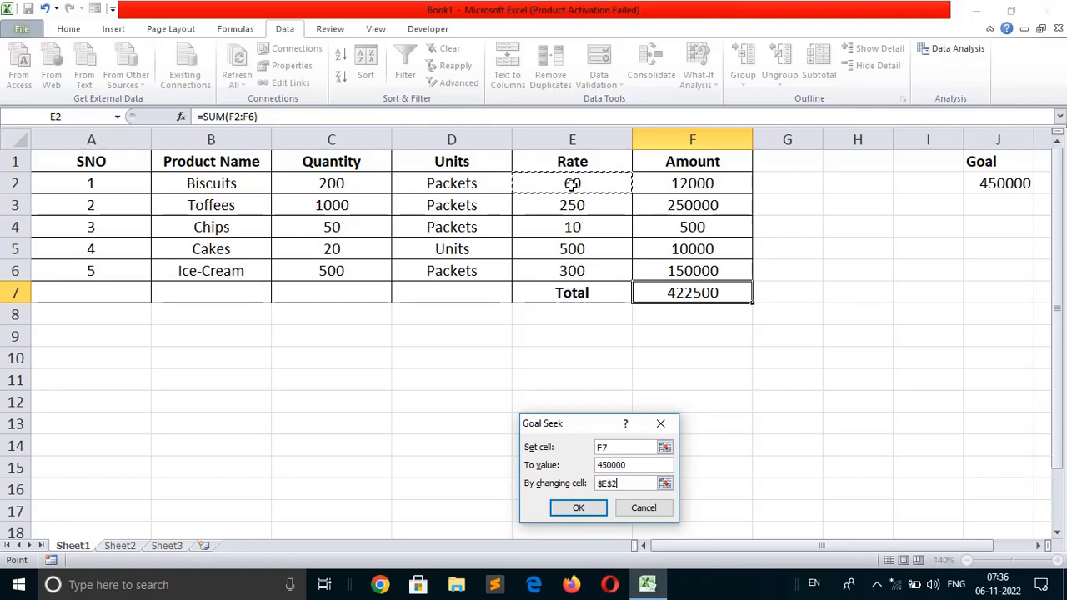
left_click(584, 510)
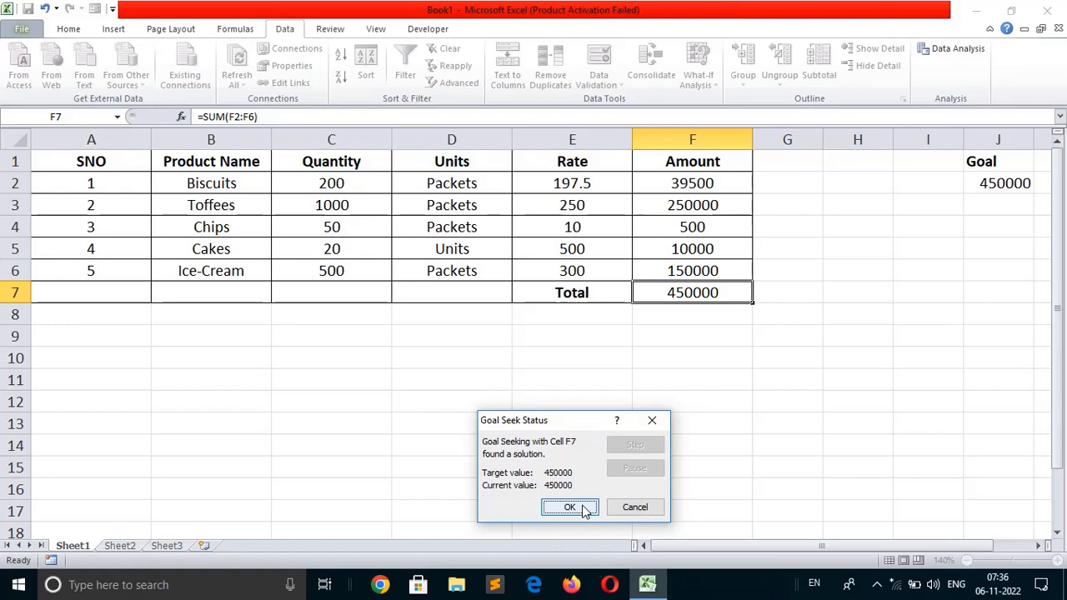
left_click(642, 509)
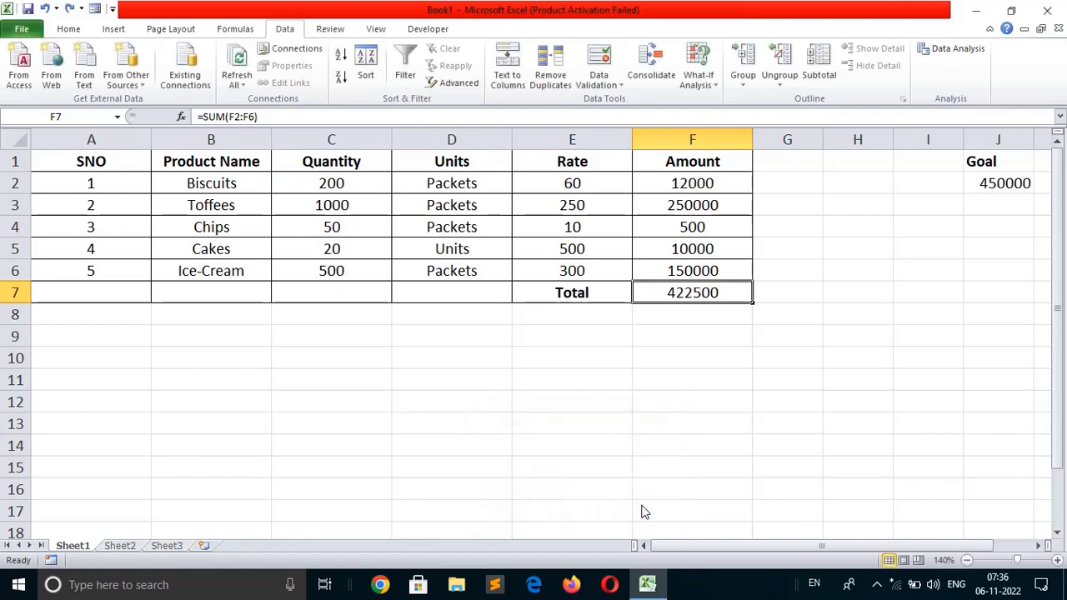
Run Goal Seek to bring total cell F7 to 450000 by changing the Toffees quantity in C3, and keep the solution.
left_click(700, 80)
left_click(730, 120)
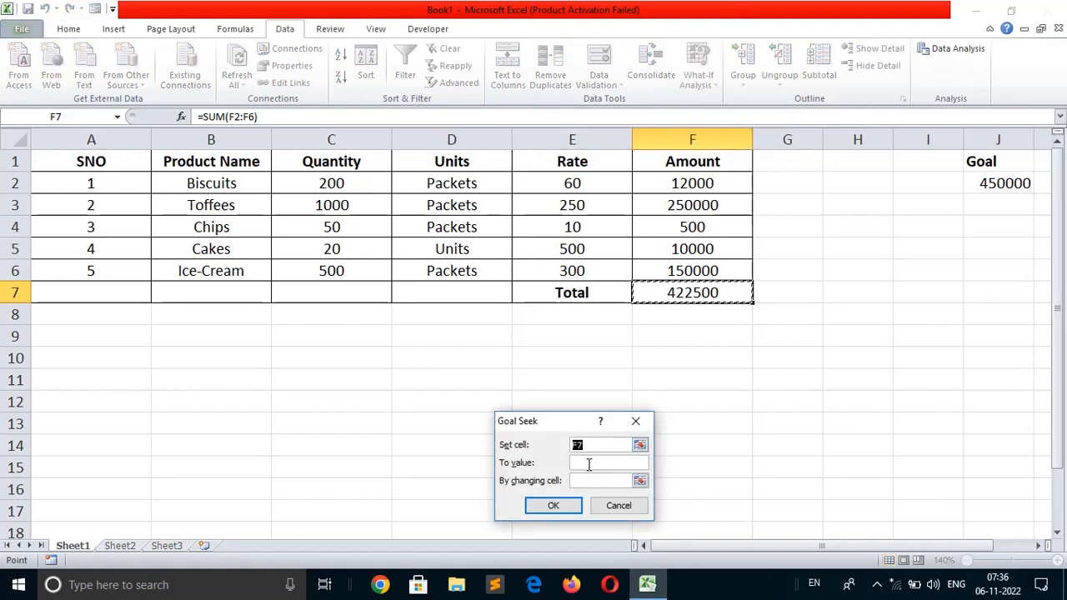
left_click(588, 463)
type("450000")
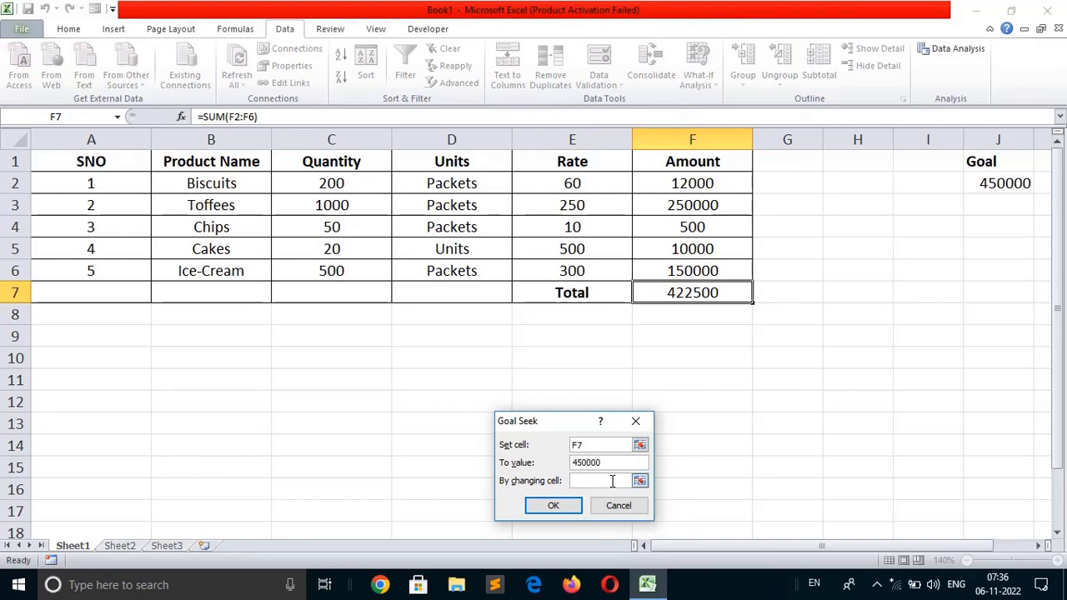
left_click(611, 481)
left_click(357, 206)
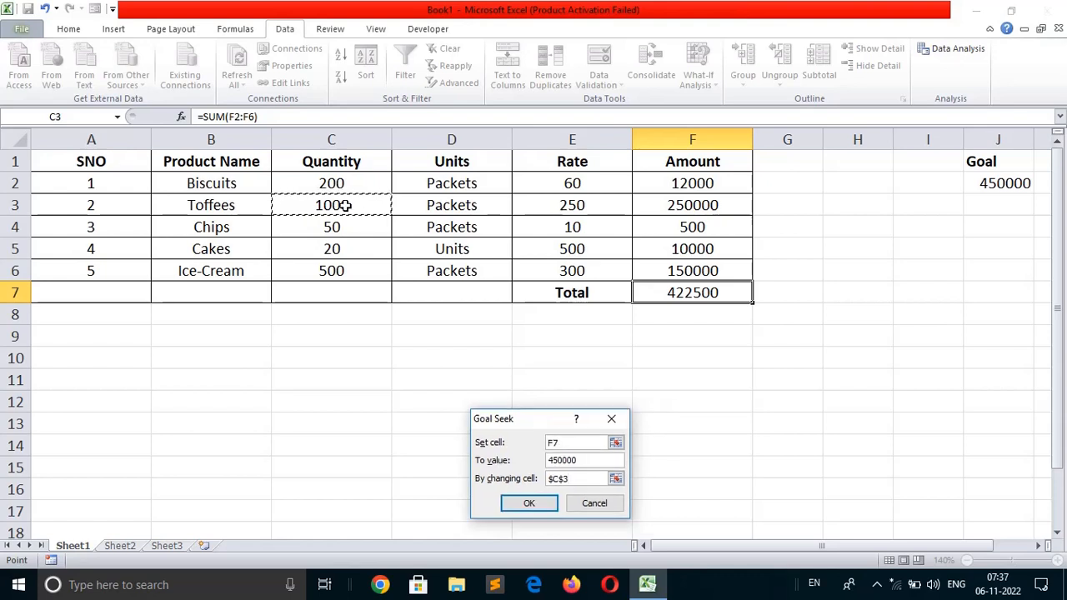
left_click(521, 503)
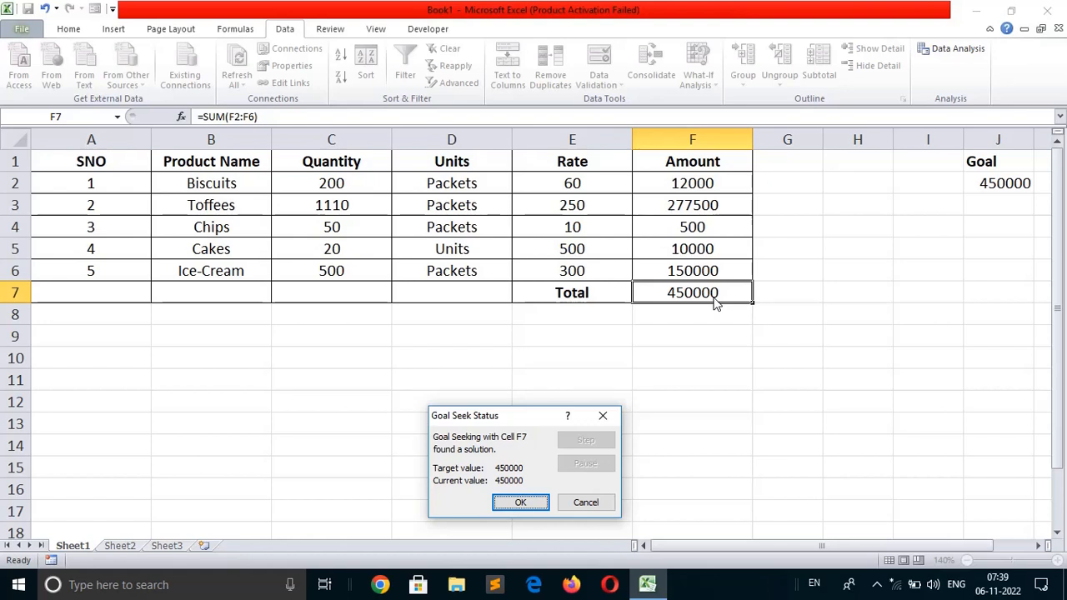
left_click(519, 505)
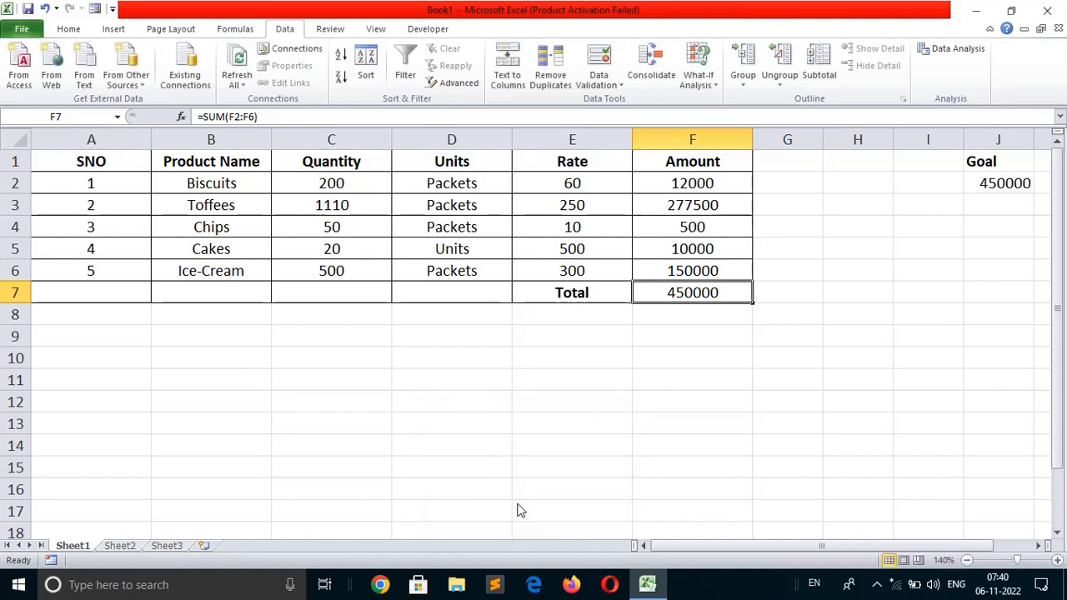